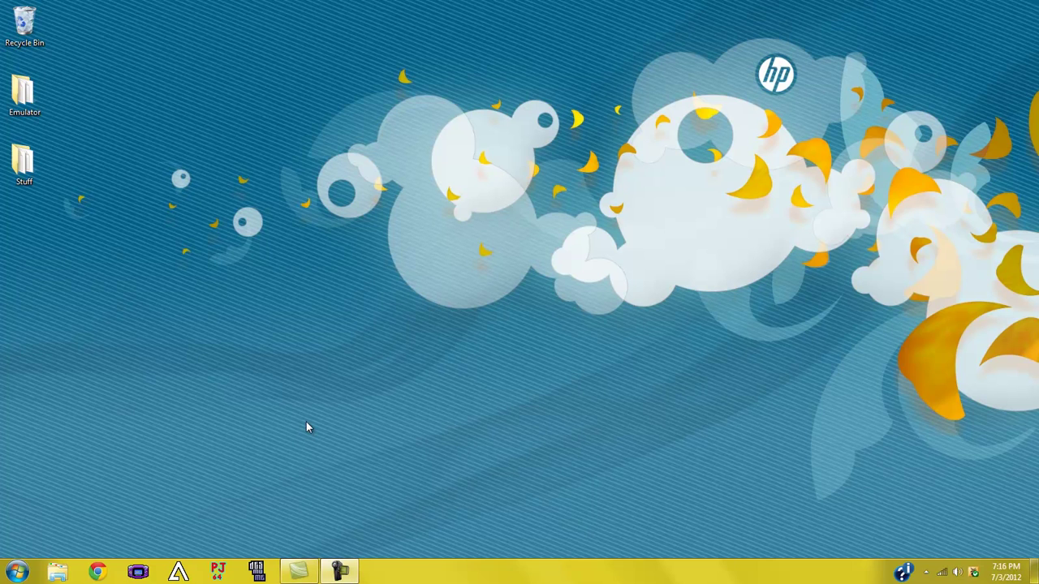
- Open the desktop's right-click menu, then dismiss it
right_click(6, 234)
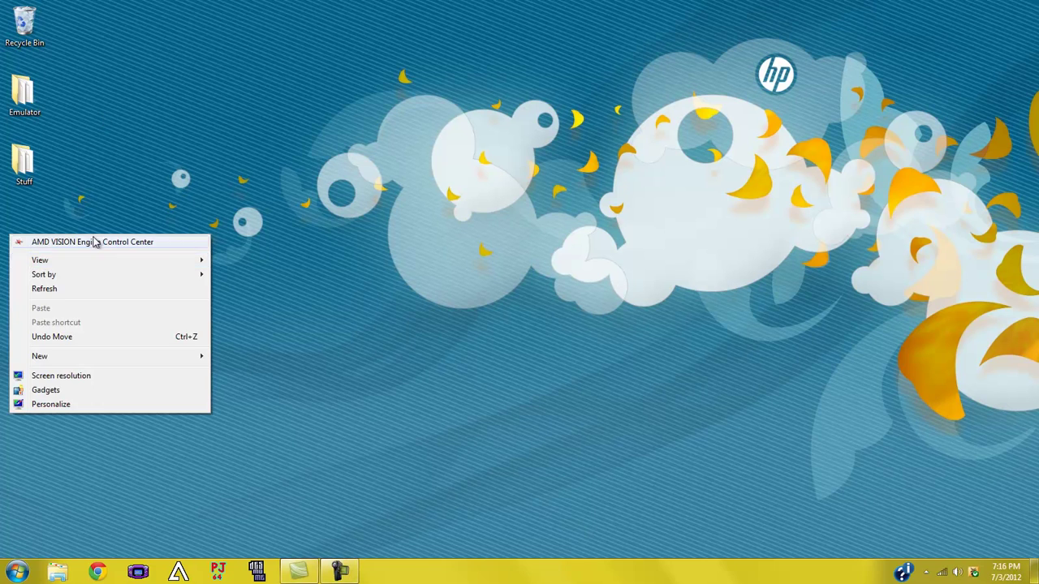
left_click(203, 153)
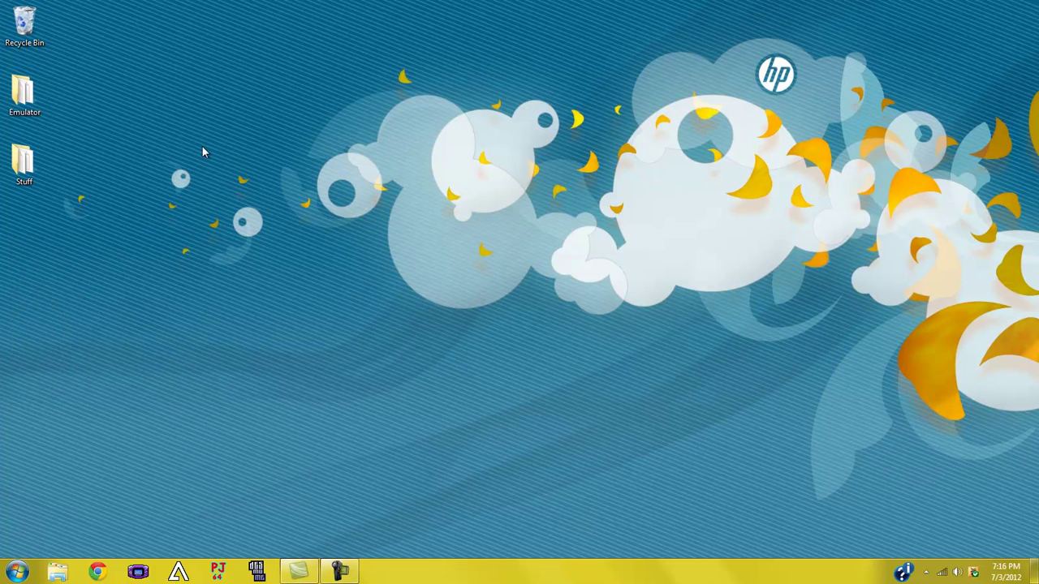
- Launch Chrome and search Google for 'Lunar Ips'
left_click(97, 572)
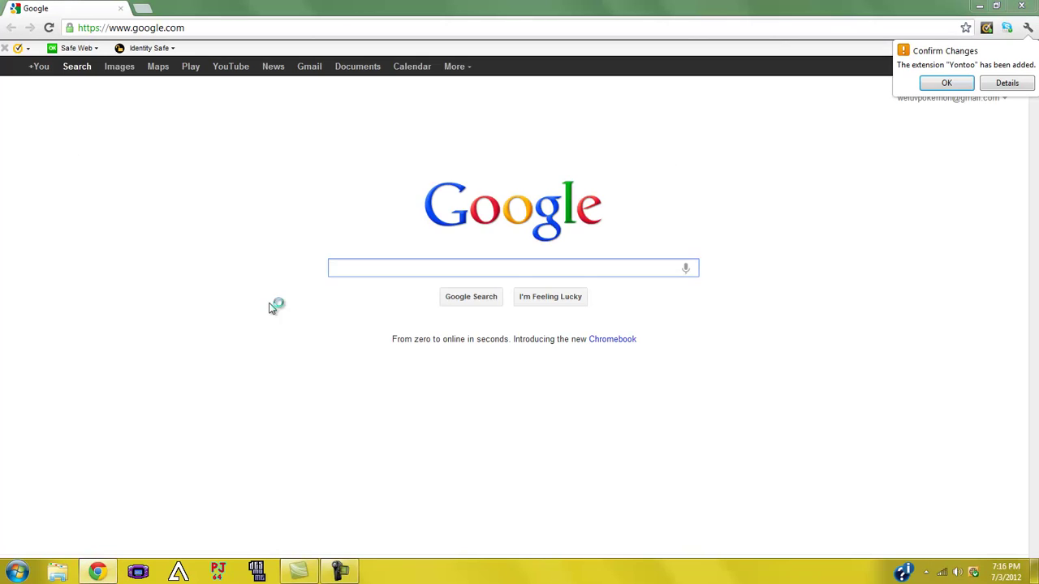
left_click(345, 266)
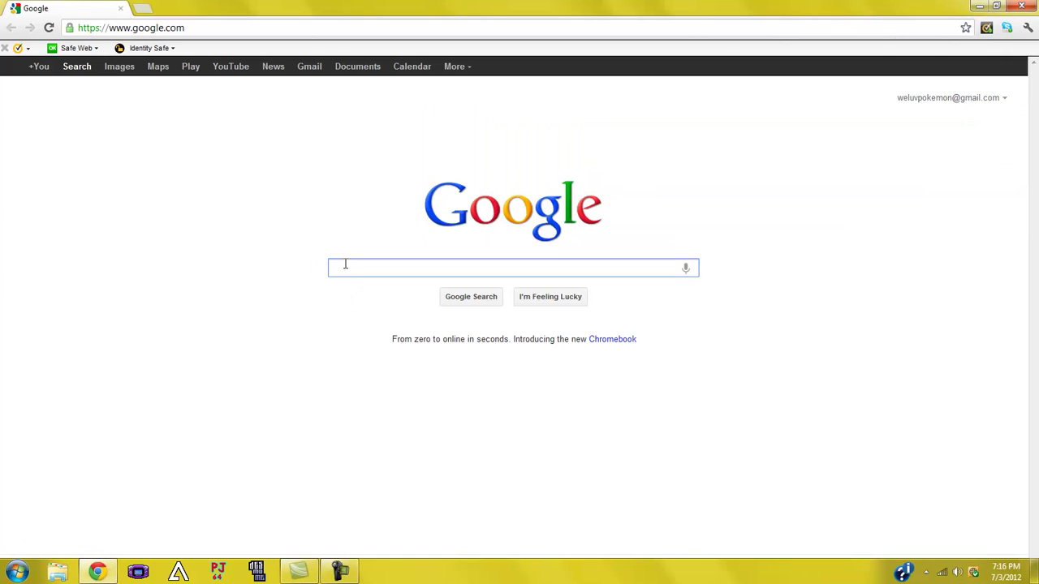
type("Li")
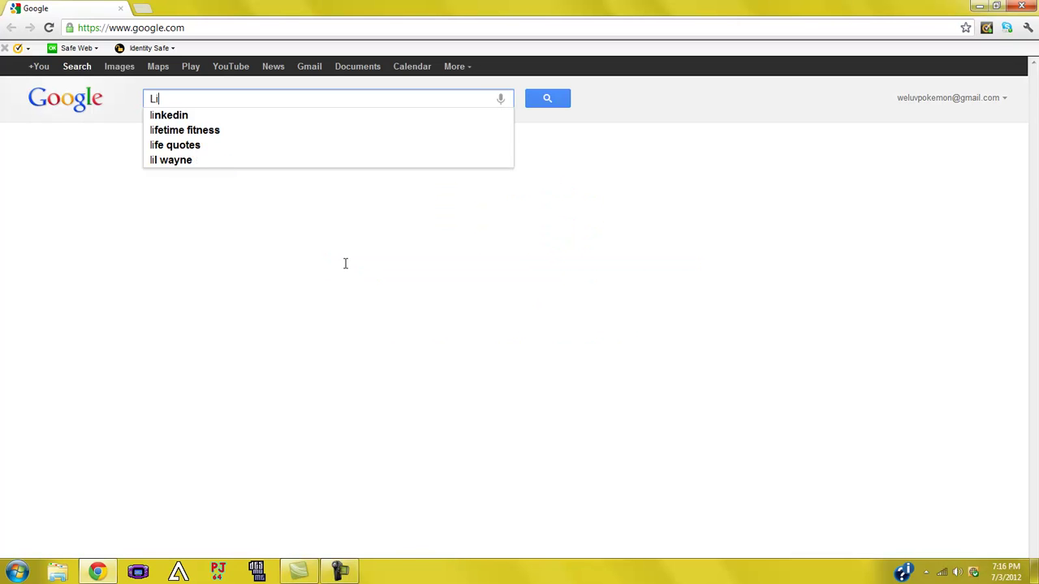
key("BackSpace")
type("unar I")
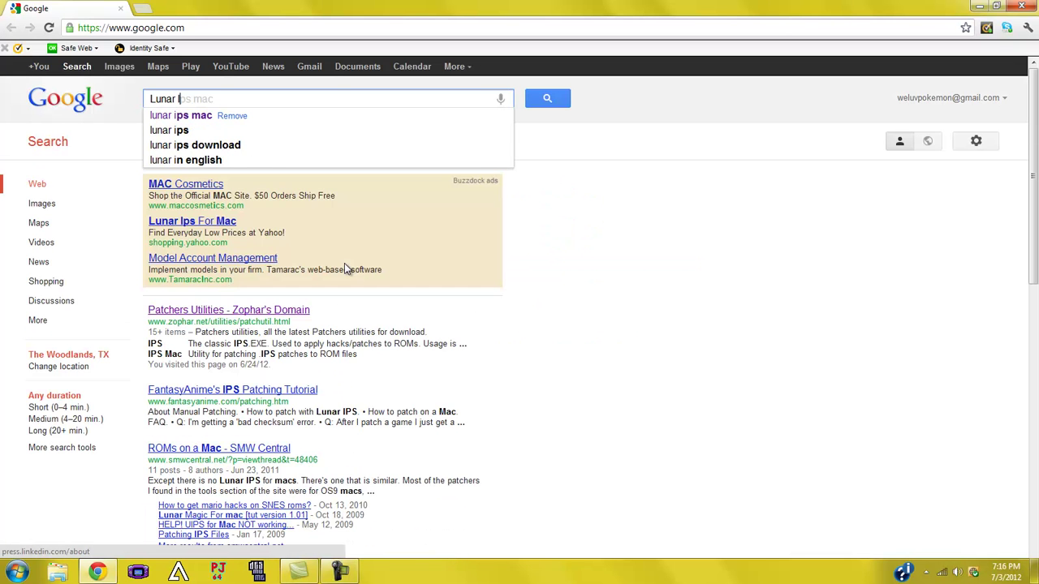
type("ps")
key("Return")
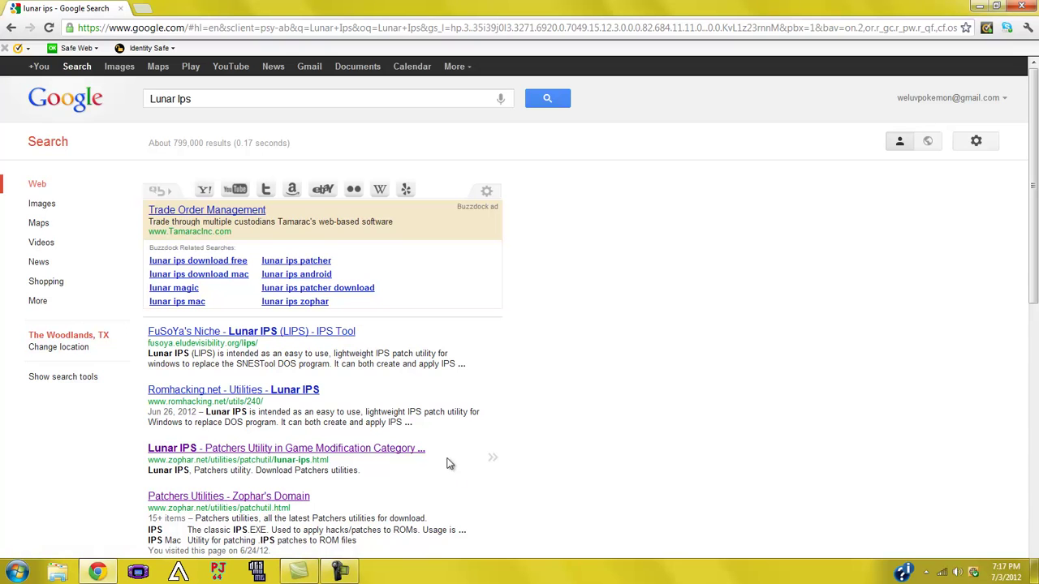
- Download Lunar IPS 1.01 (lips101.zip) from Zophar's Domain and open the archive
left_click(387, 455)
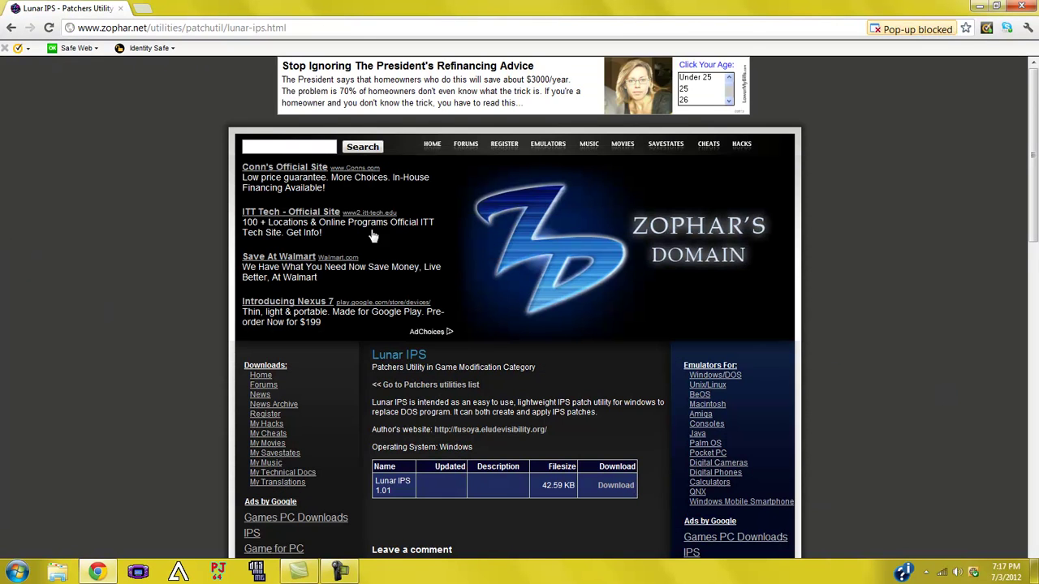
scroll(741, 299, "down", 1)
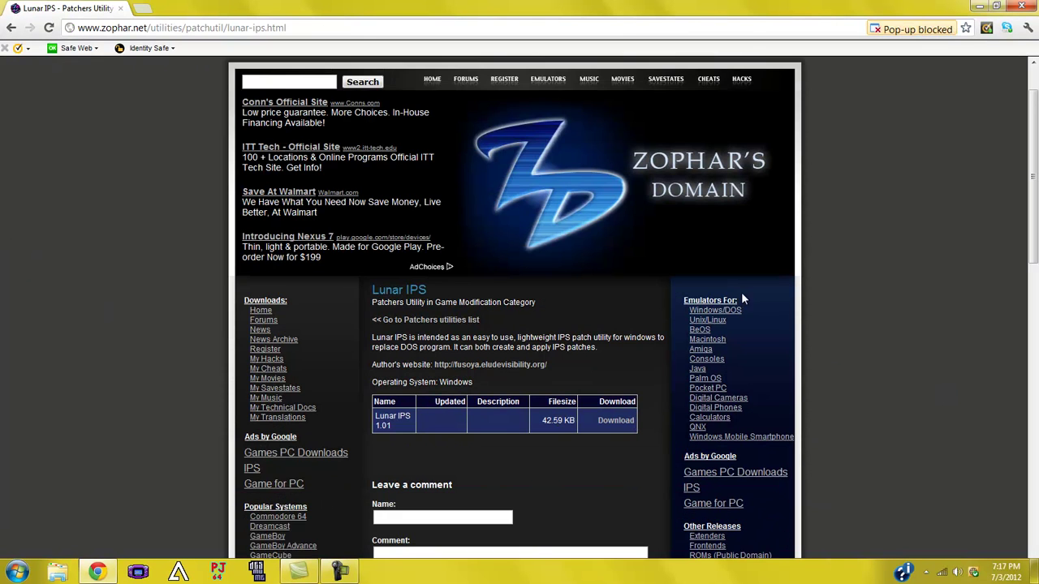
left_click(607, 419)
scroll(607, 417, "down", 1)
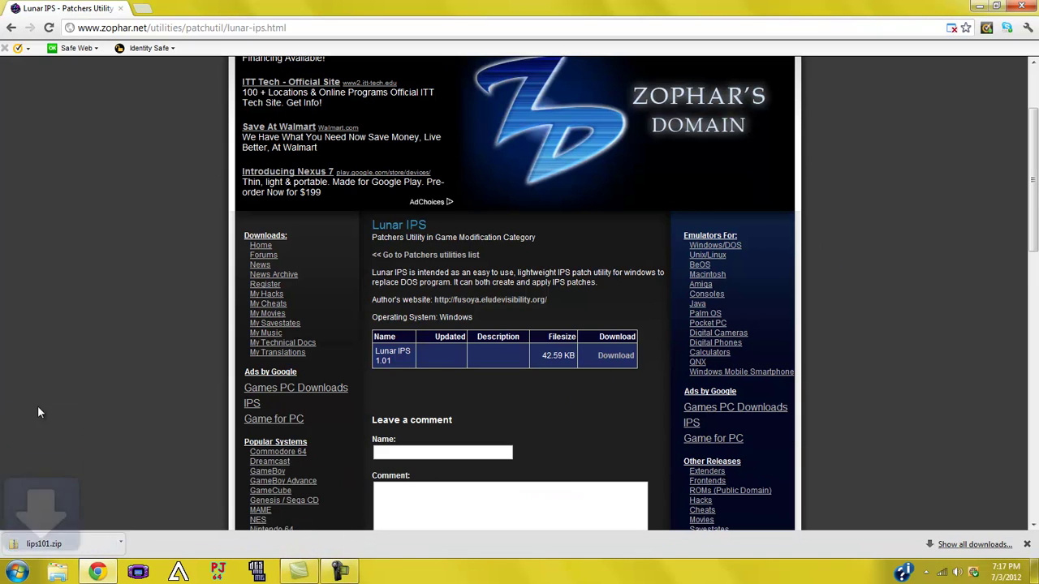
left_click(42, 544)
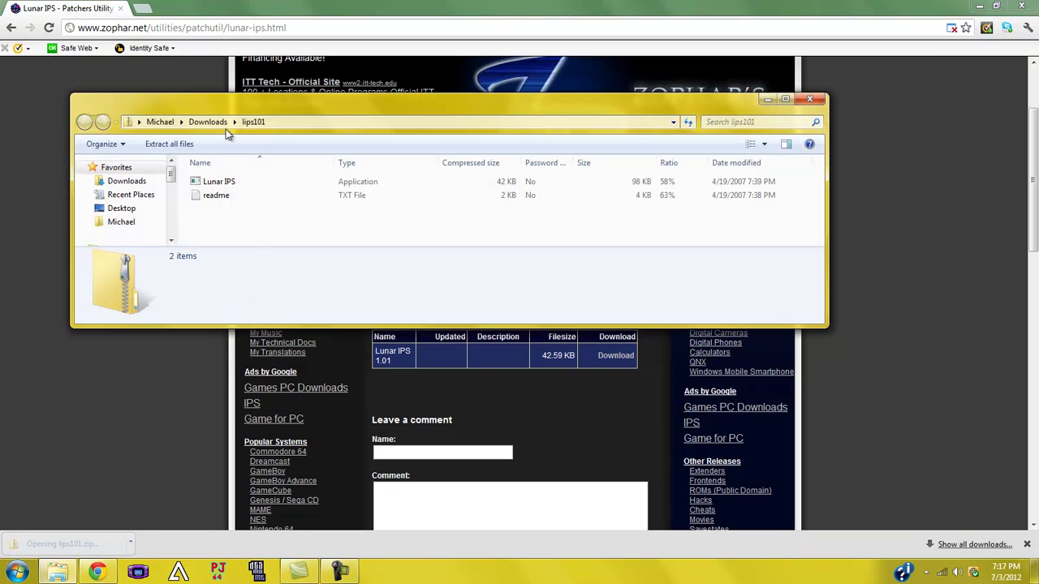
- Copy Lunar IPS from the lips101 archive in Downloads onto the desktop
left_click(210, 121)
double_click(257, 239)
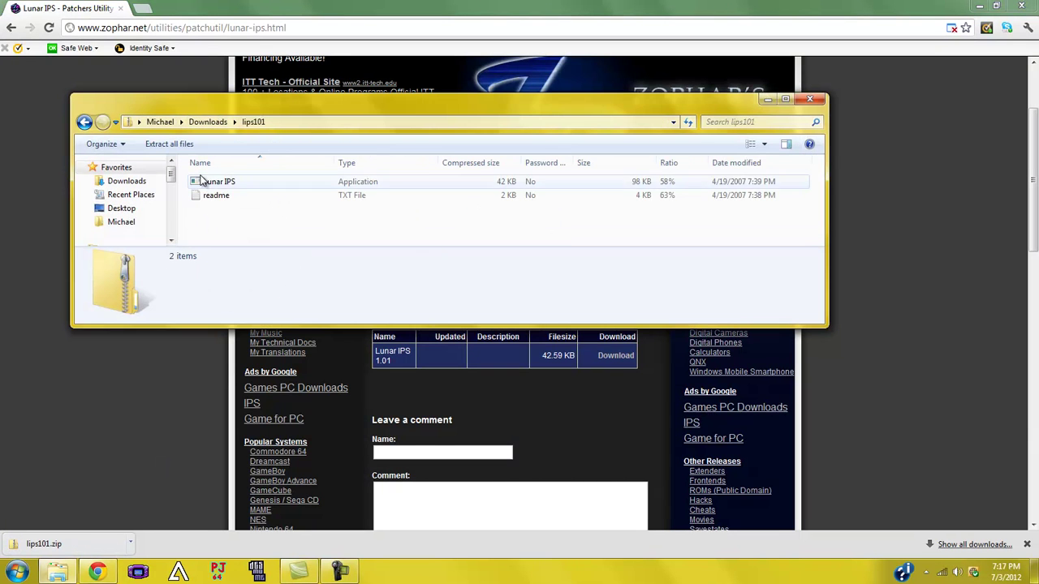
left_click_drag(215, 179, 88, 314)
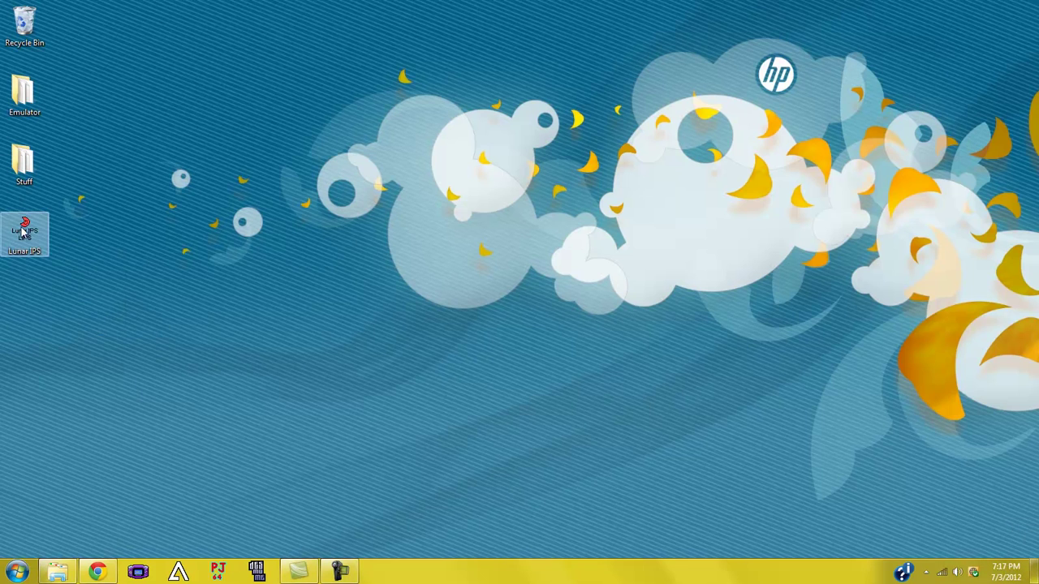
left_click(97, 572)
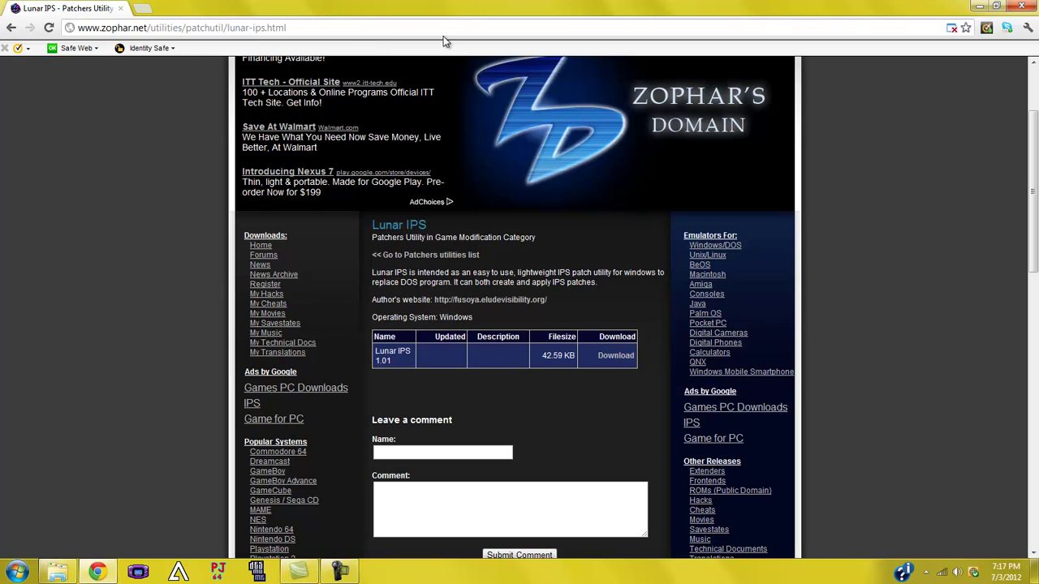
- Search 'Pokemon Ash grey' and download the PokemonAshGray3.61 IPS patch to the desktop
left_click(243, 27)
key("BackSpace")
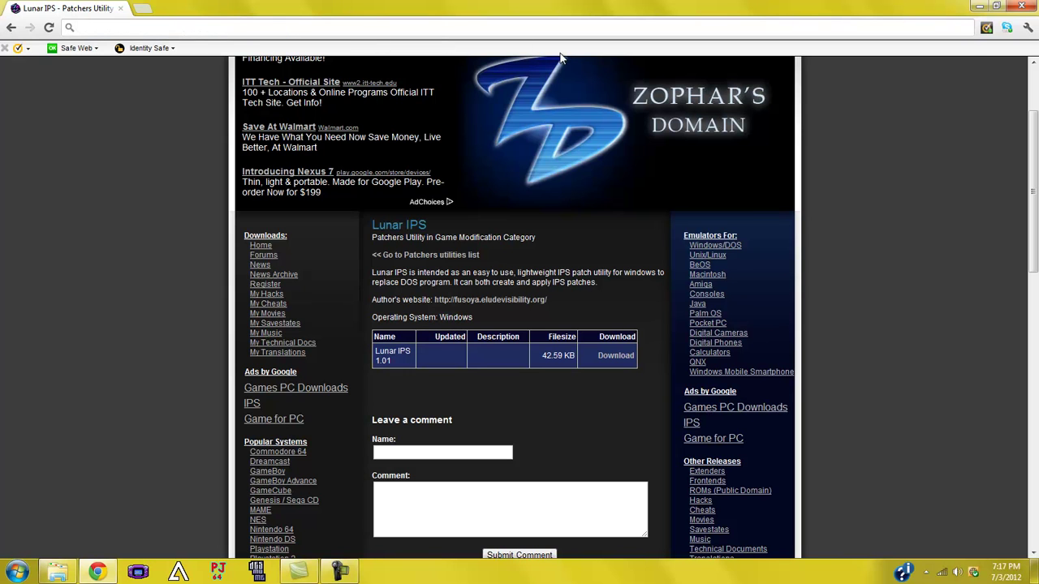
type("Po")
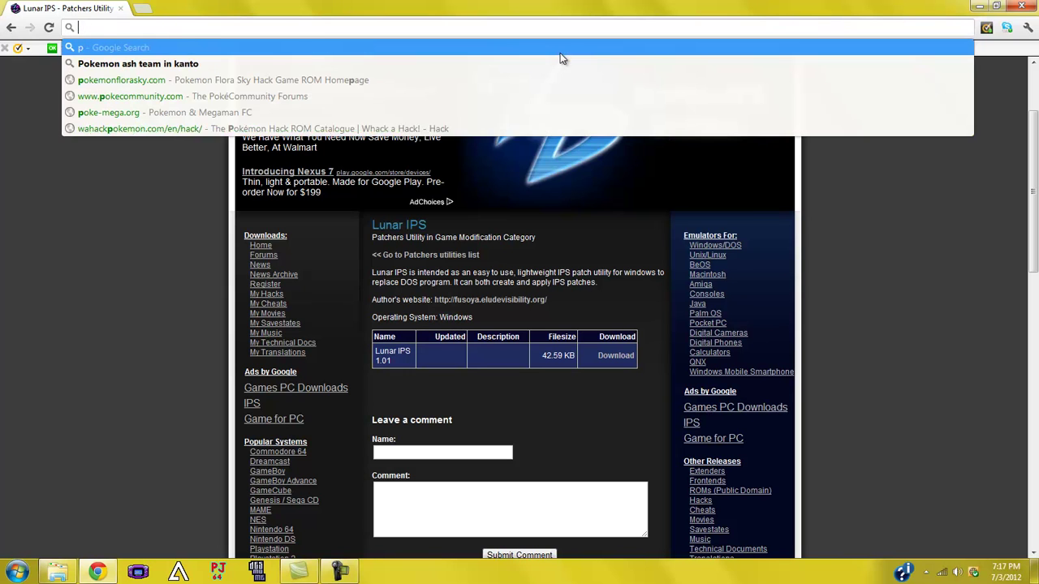
type("kemon Ash")
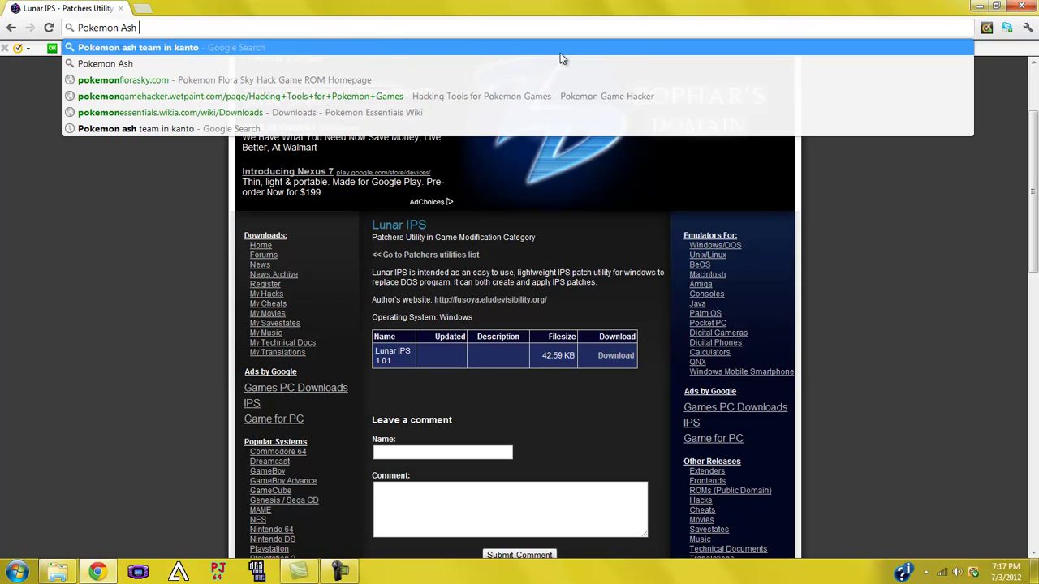
type(" grey")
key("Return")
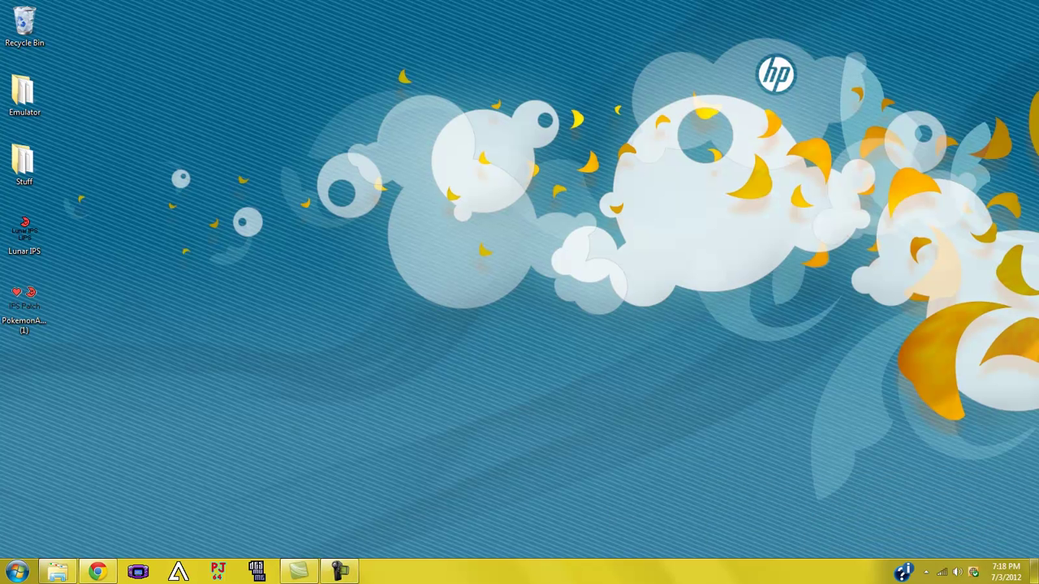
left_click(33, 321)
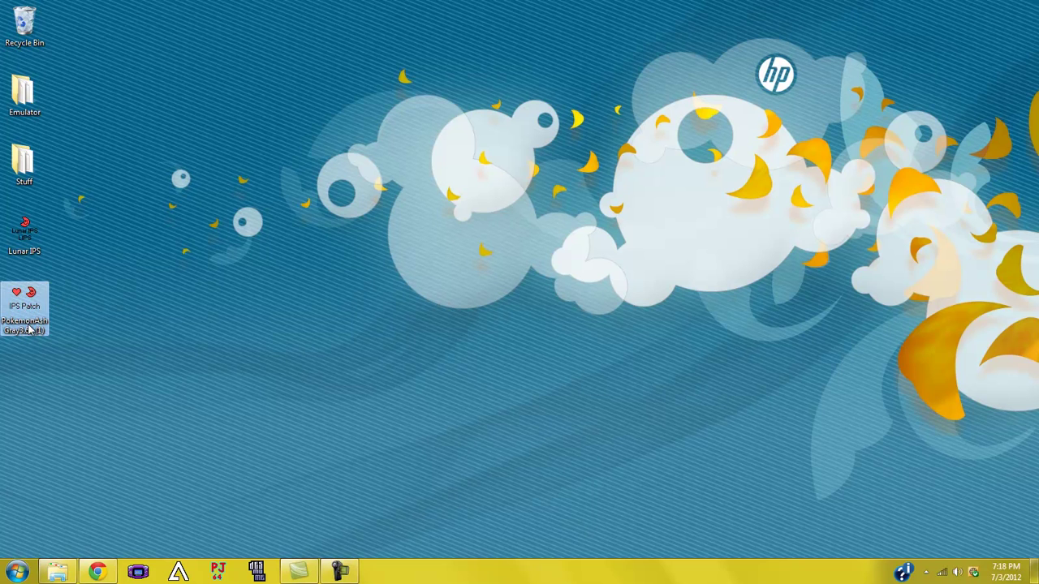
left_click(301, 332)
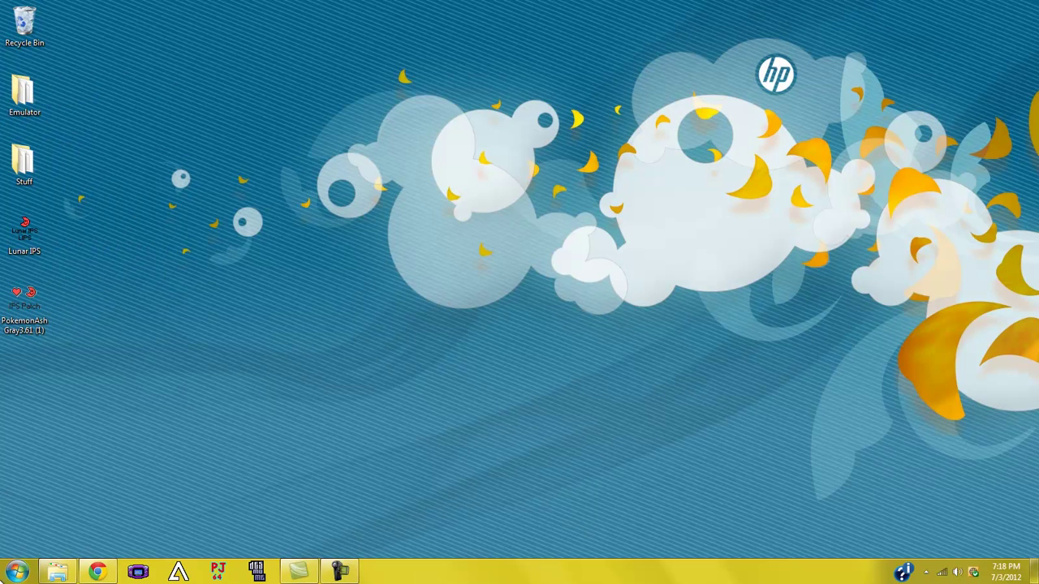
- Search 'Pokemon Fire red download' and start the Fire Red ROM download on CoolROM
left_click(98, 572)
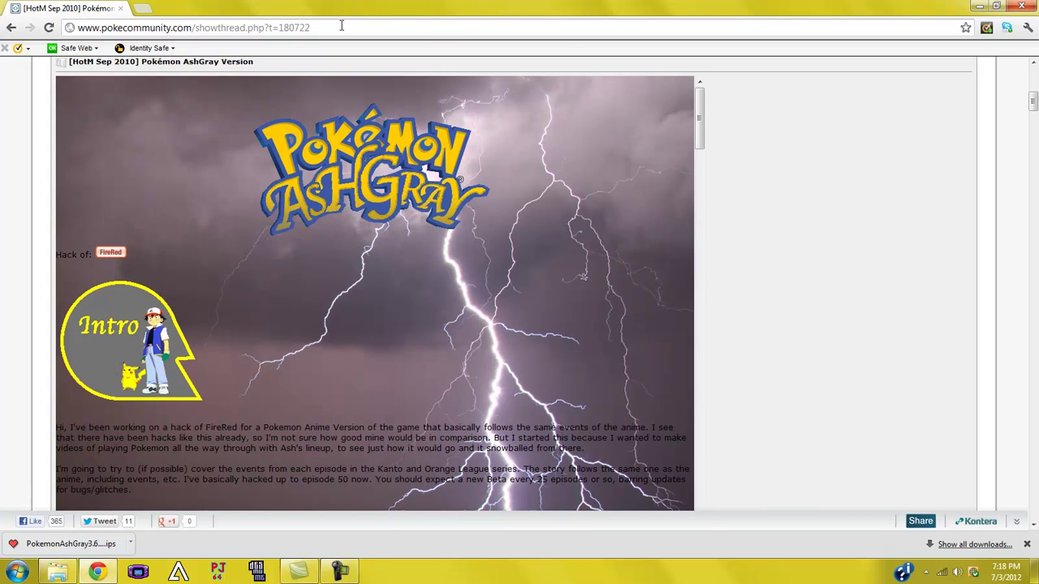
left_click(440, 28)
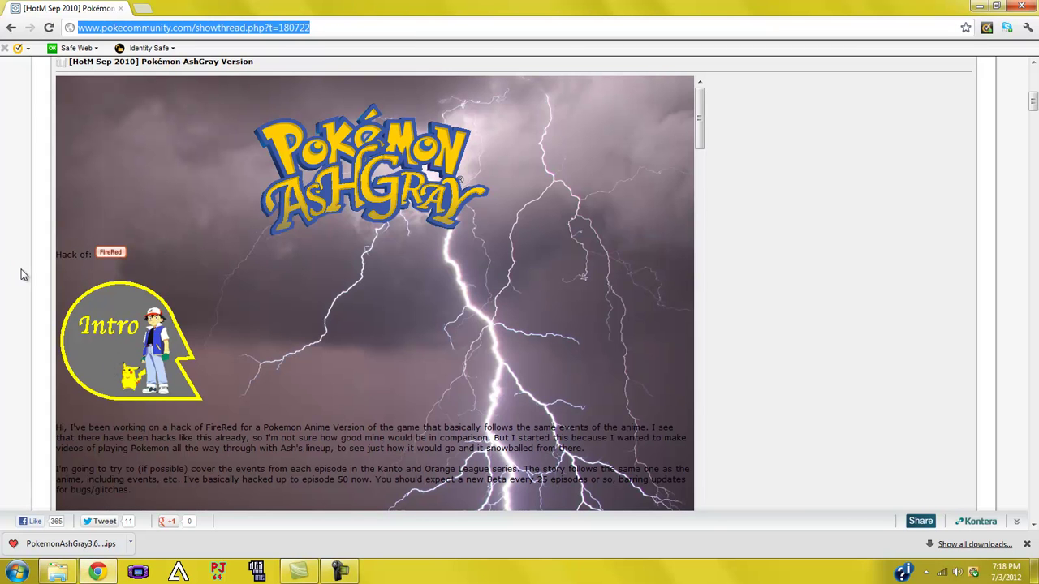
type("Pok")
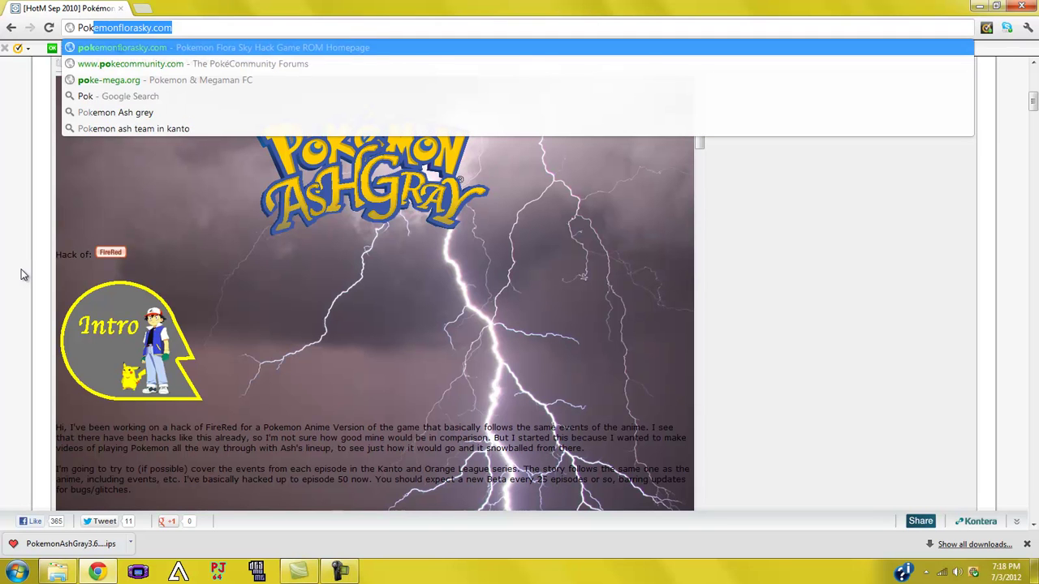
type("emon Fire red dow")
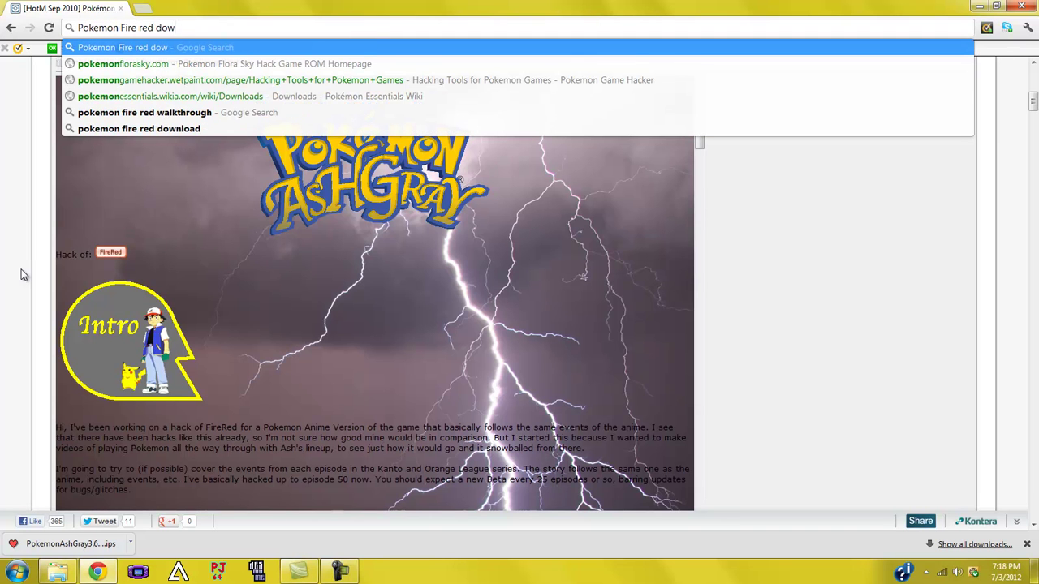
type("nl")
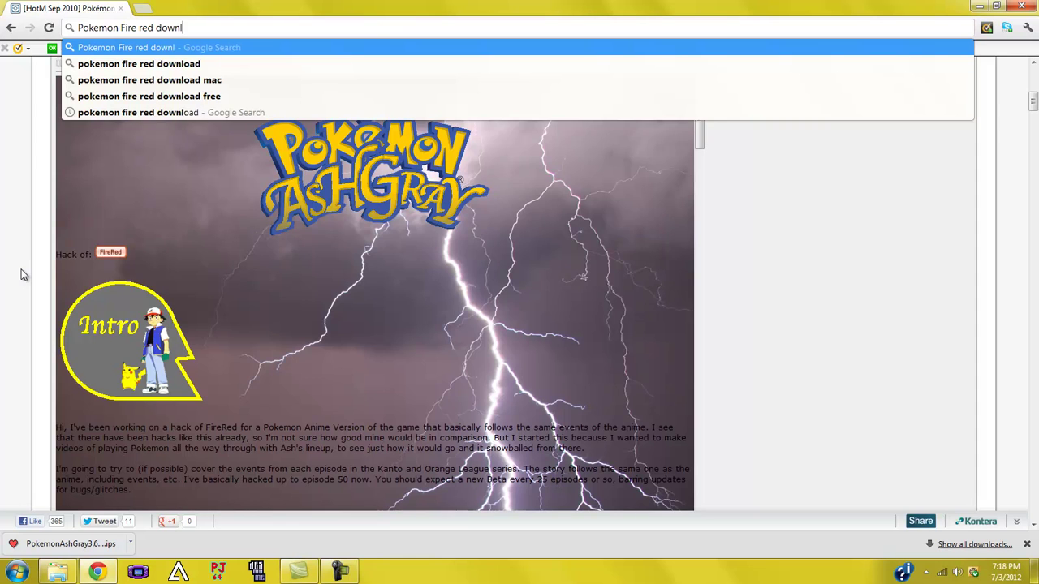
type("oad")
key("Return")
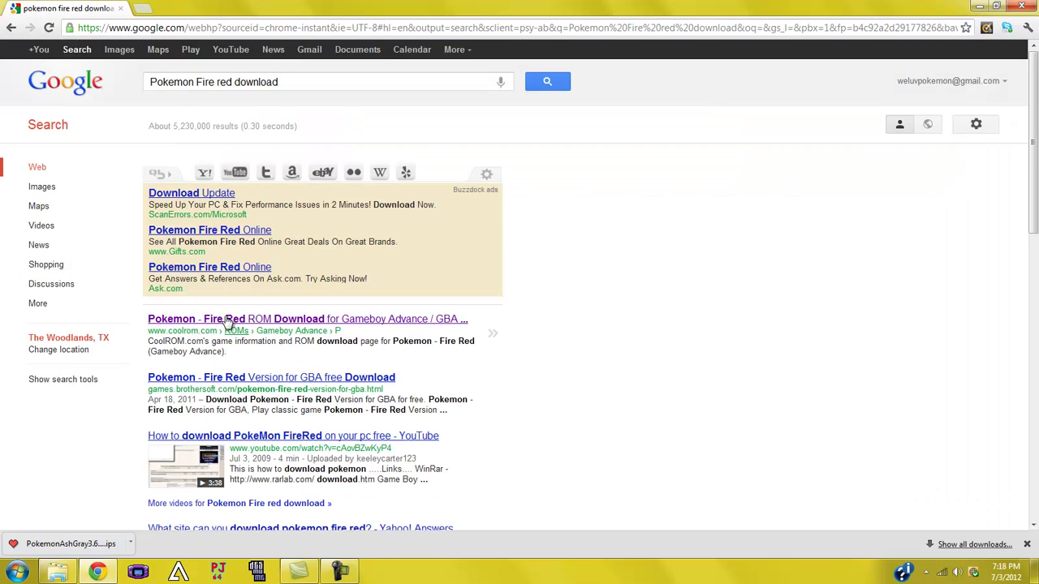
left_click(229, 322)
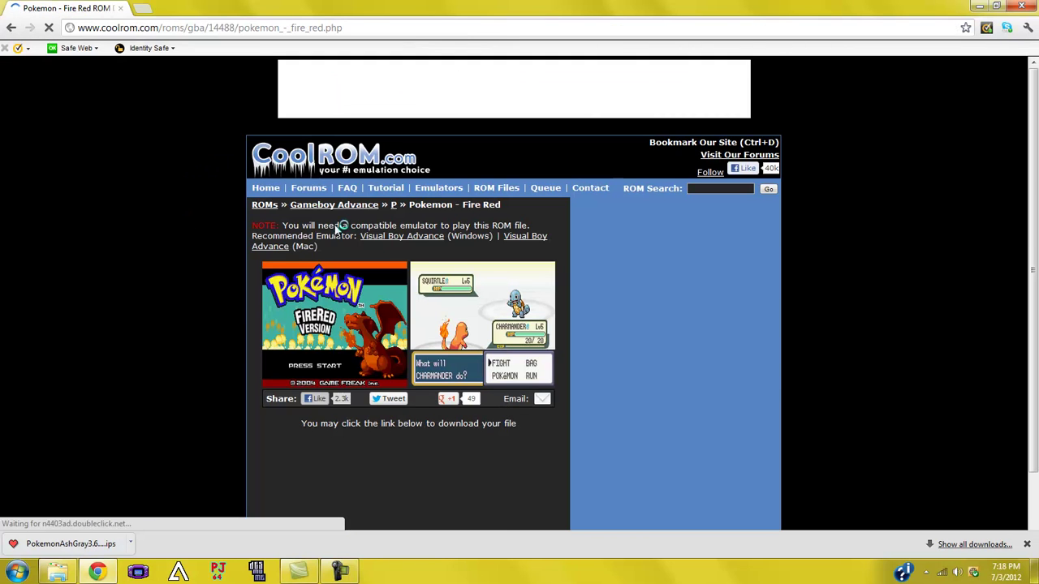
scroll(230, 339, "down", 3)
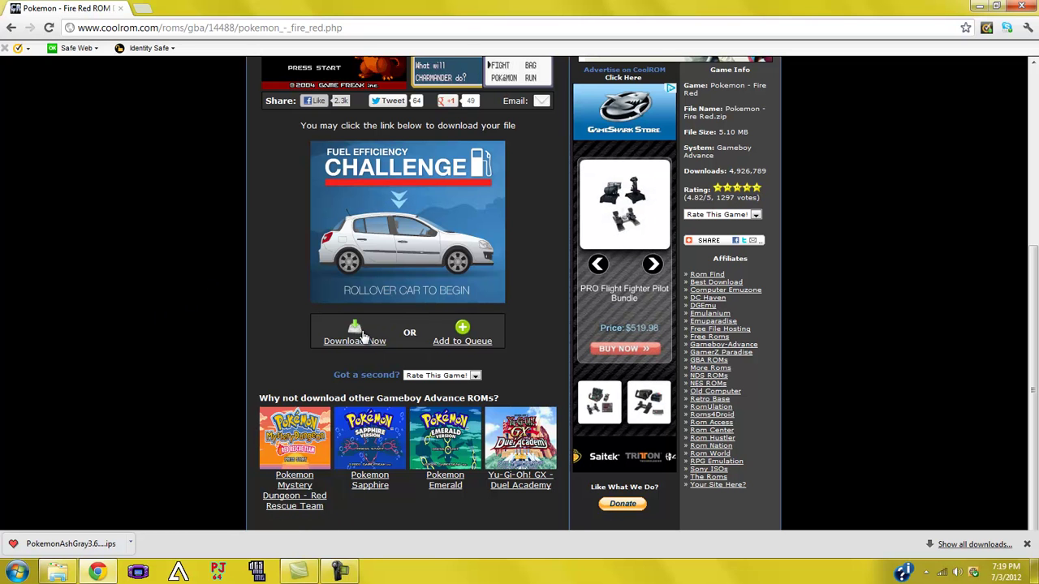
left_click(363, 336)
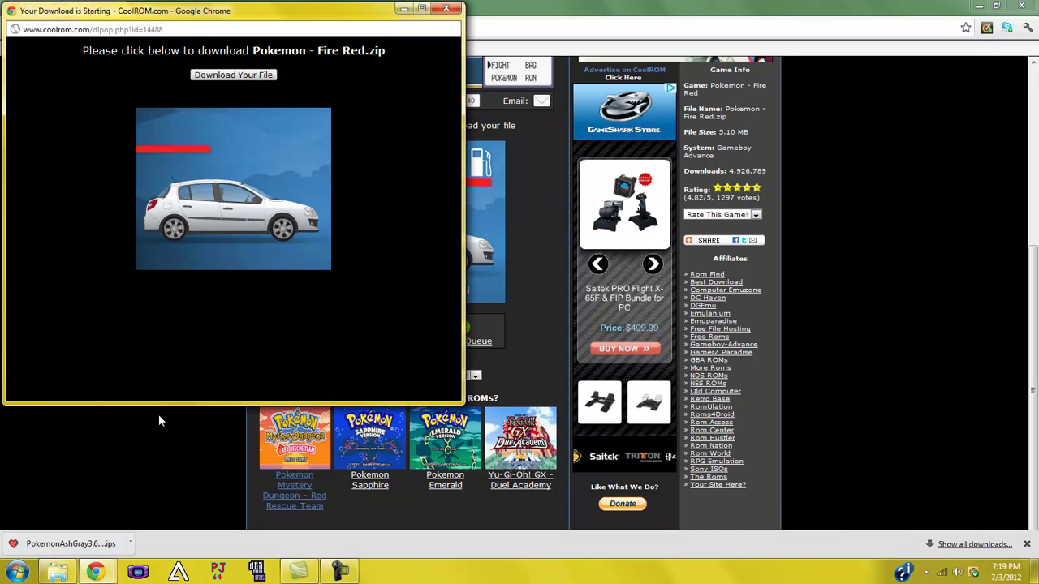
- Download Pokemon - Fire Red.zip, minimize the main browser window, and open the zip
left_click(233, 75)
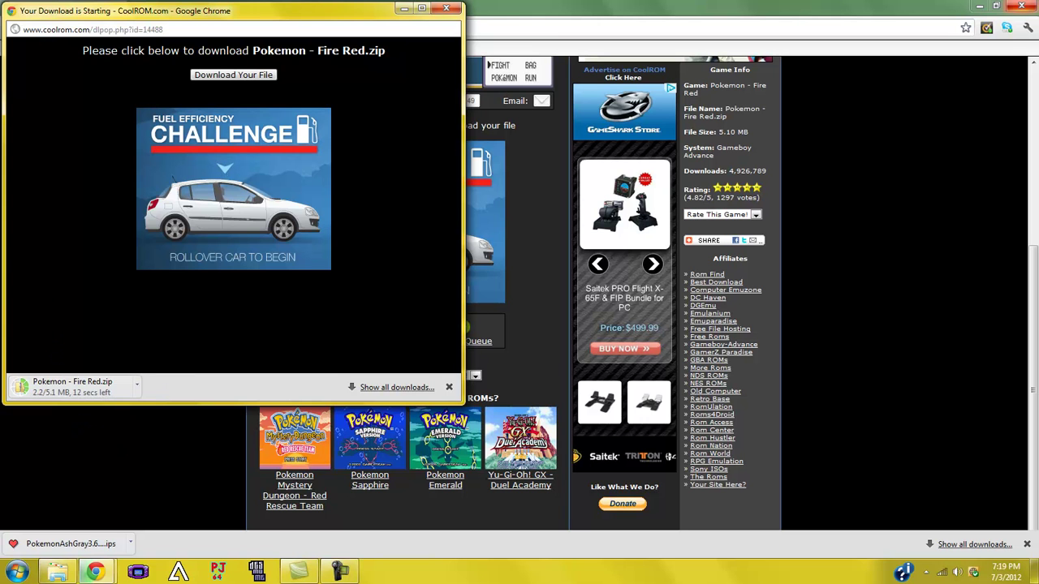
left_click(1006, 32)
left_click(979, 6)
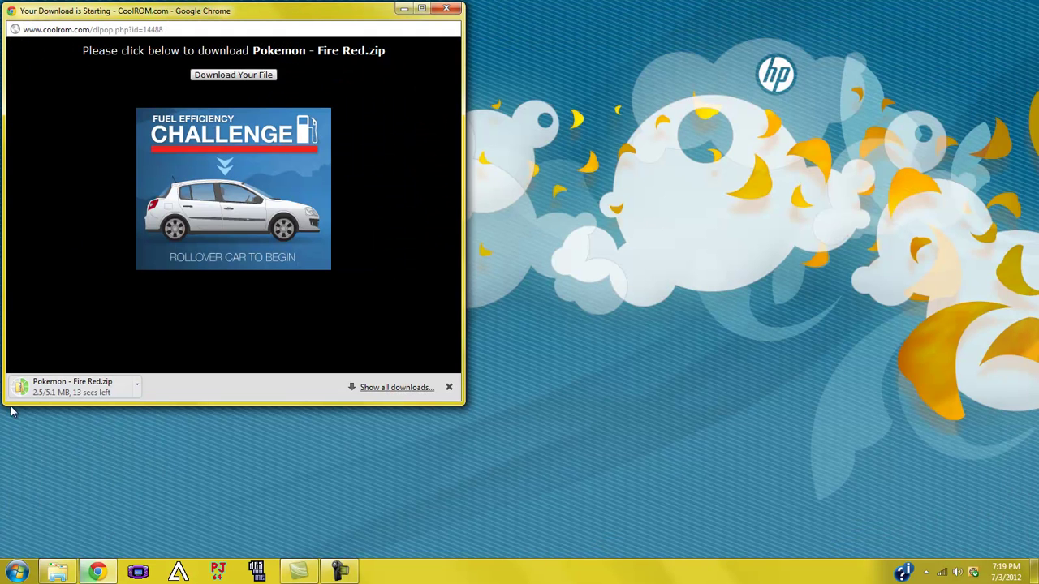
left_click(235, 431)
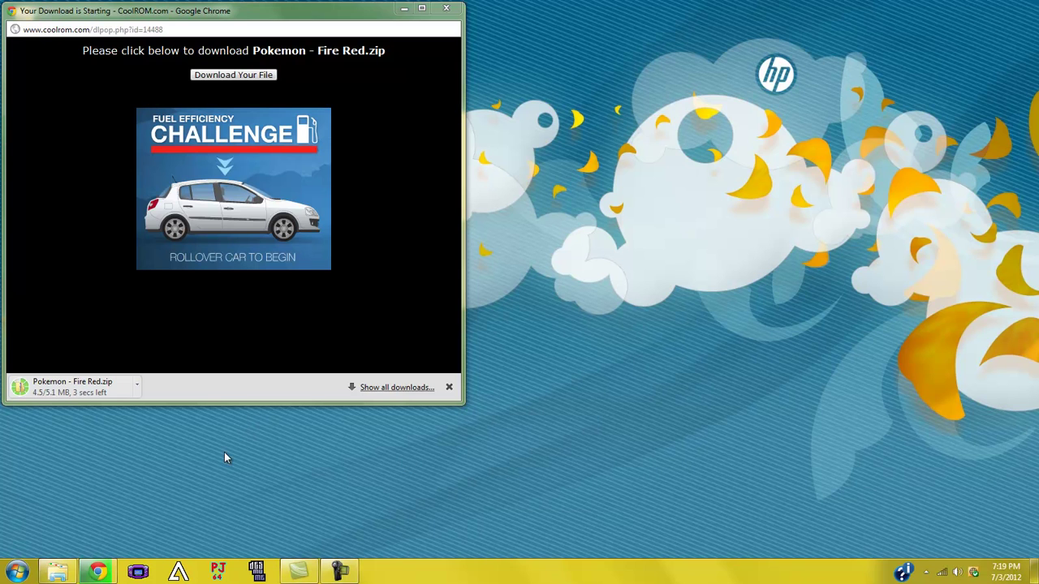
left_click(51, 393)
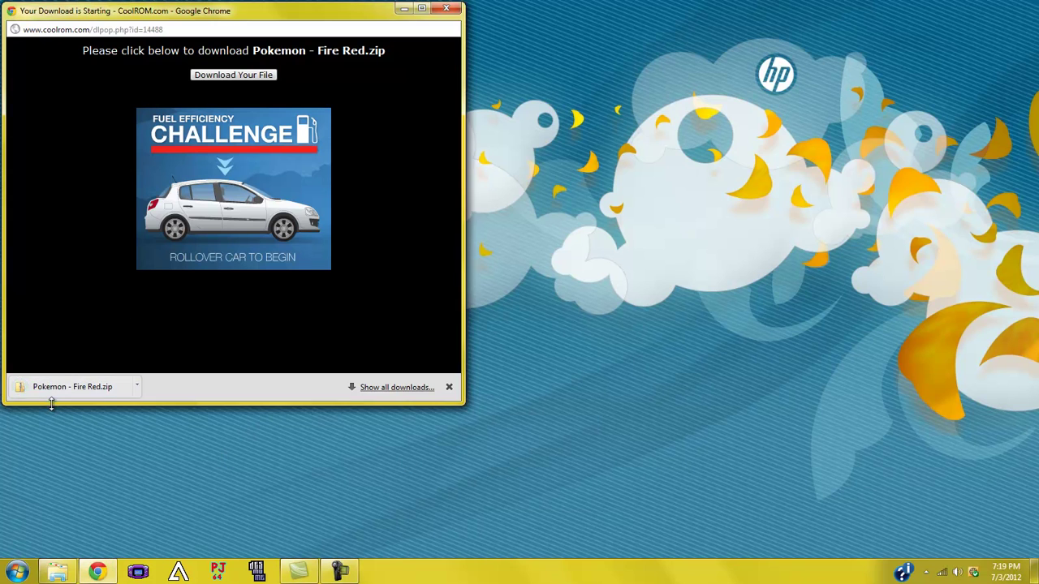
- Copy Pokemon - Fire Red.GBA to the desktop and close the zip and download windows
left_click_drag(251, 198, 961, 322)
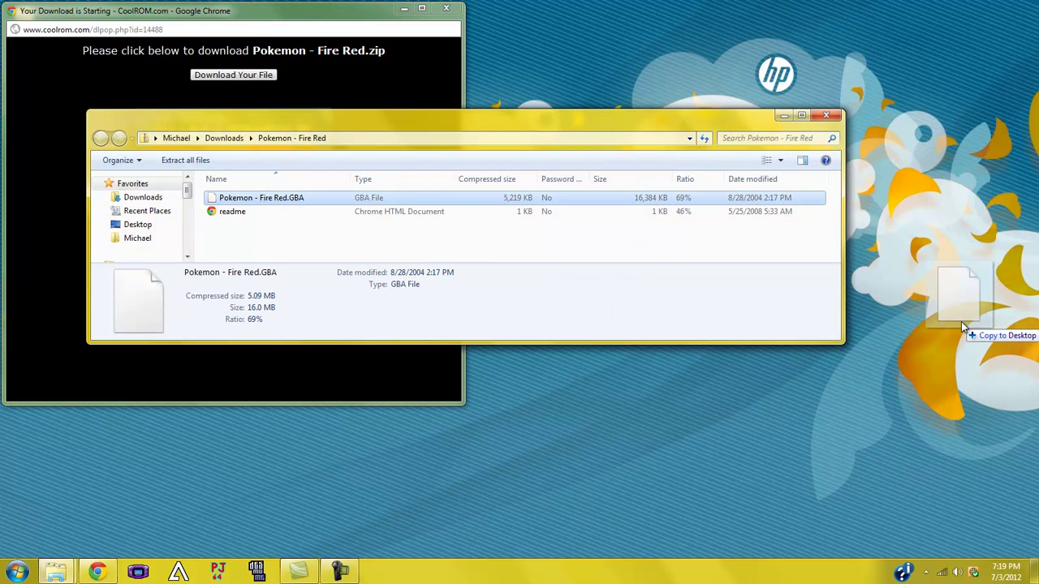
left_click(838, 116)
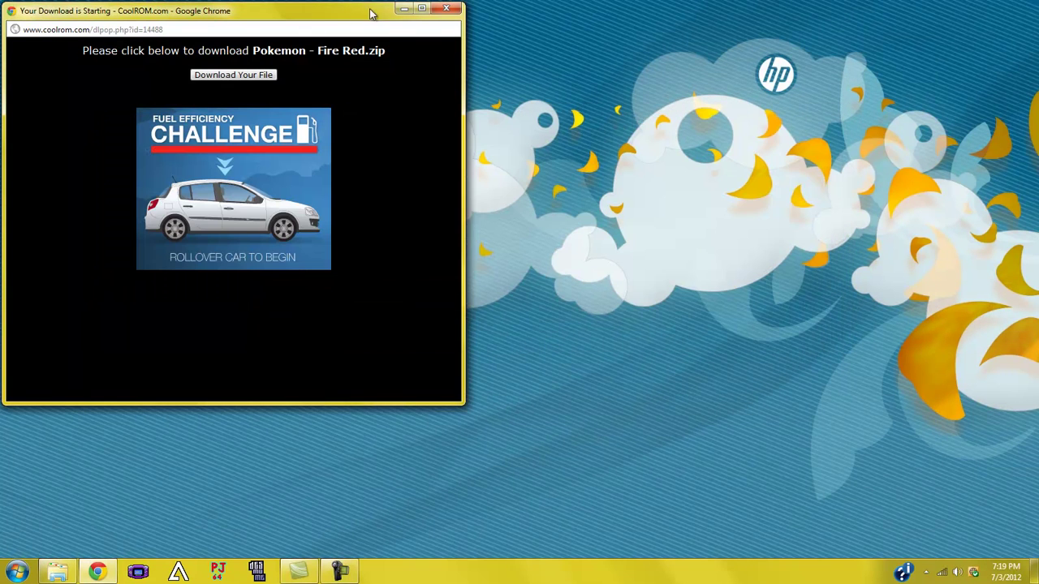
left_click(443, 9)
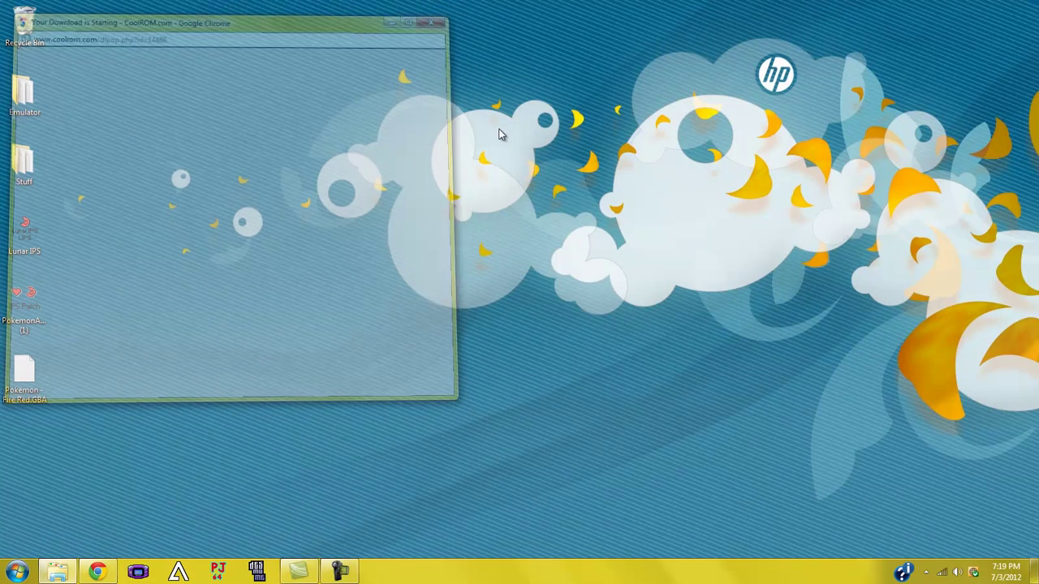
left_click(20, 402)
- Run Lunar IPS, apply PokemonAshGray3.61 (1) to Pokemon - Fire Red.GBA, then close it
double_click(17, 234)
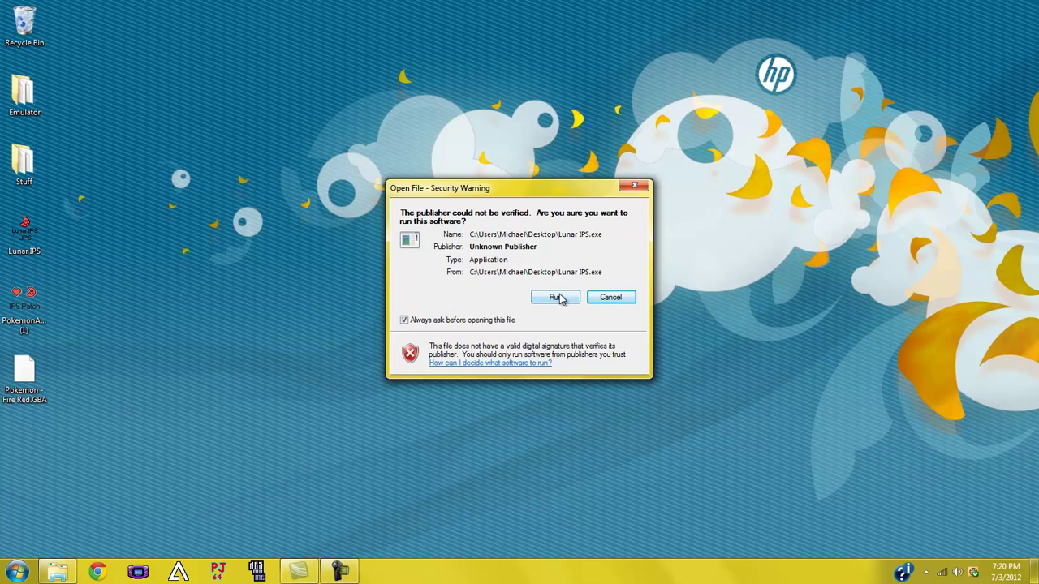
left_click(558, 298)
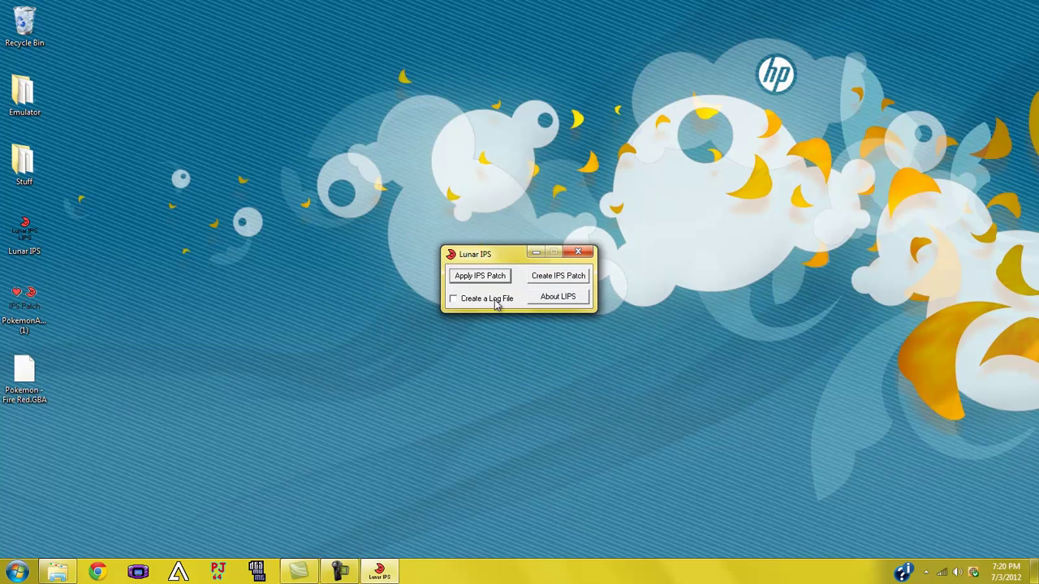
left_click(481, 276)
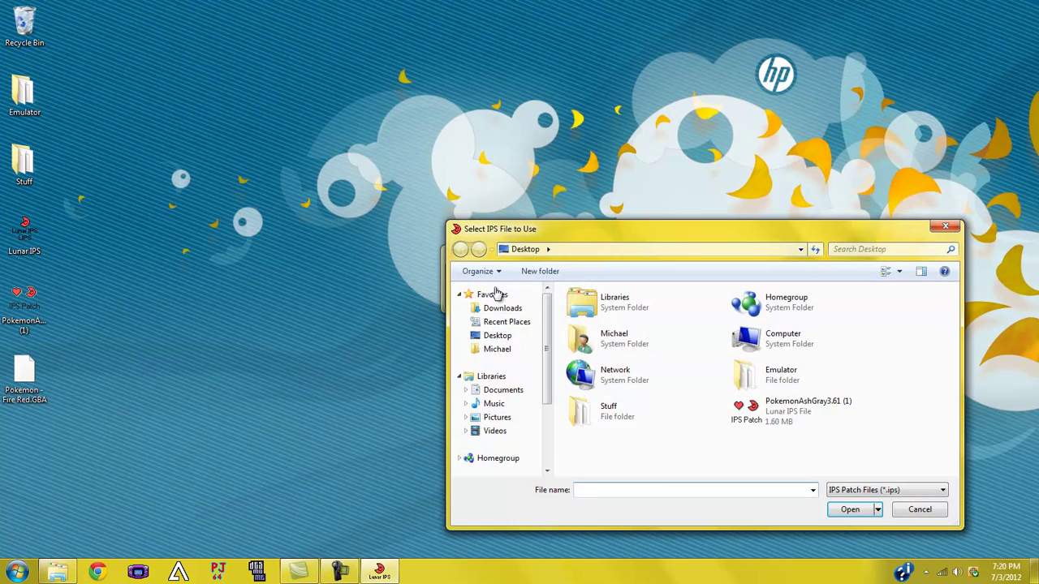
left_click(824, 416)
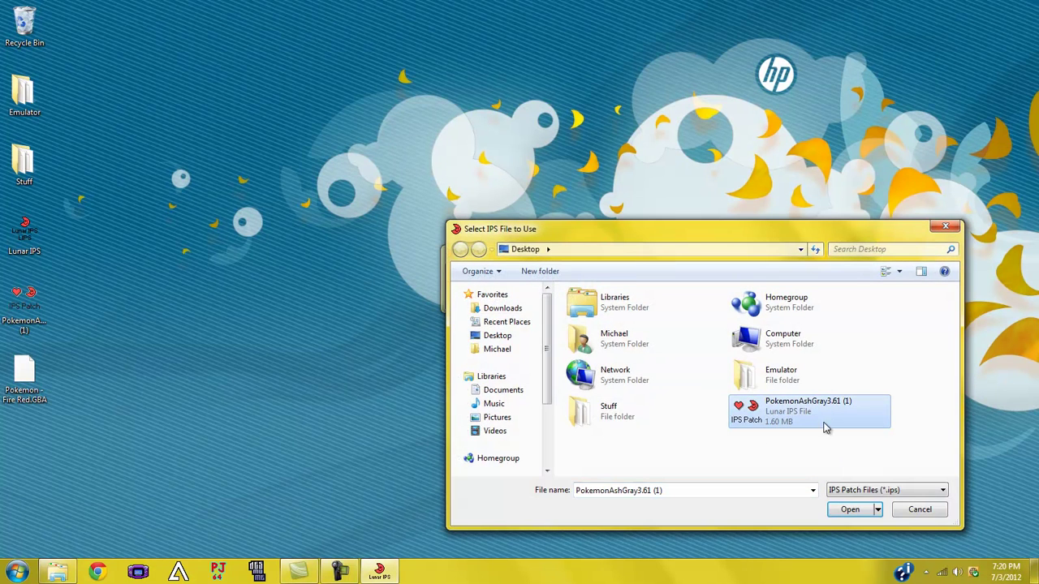
left_click(848, 509)
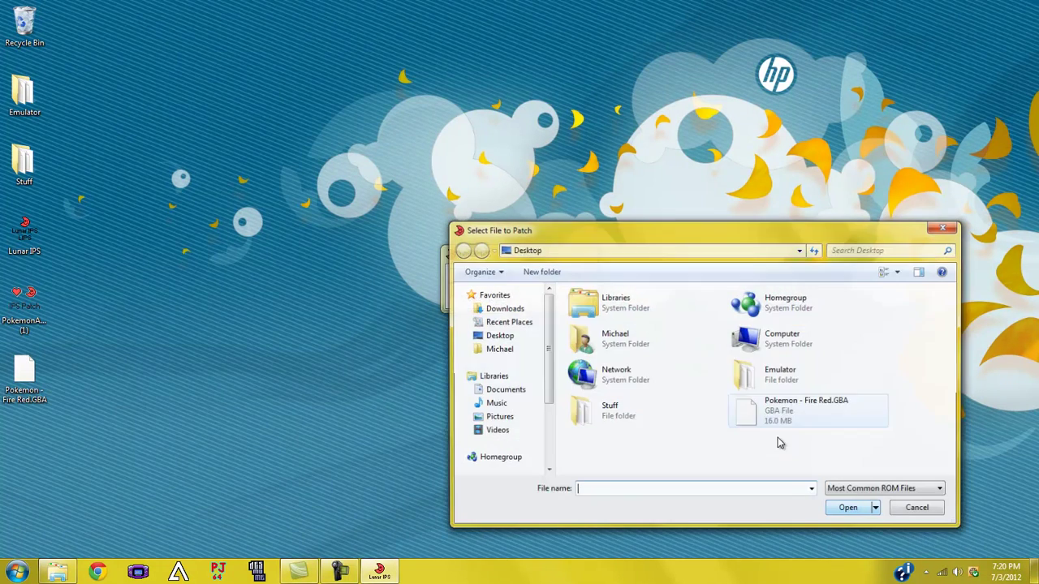
left_click(804, 406)
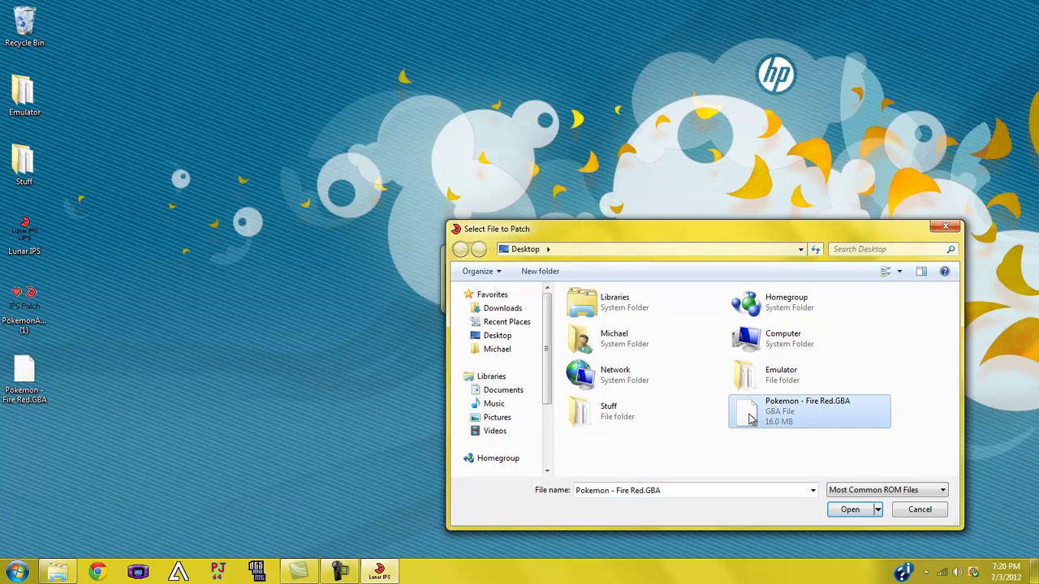
left_click(847, 509)
left_click(562, 325)
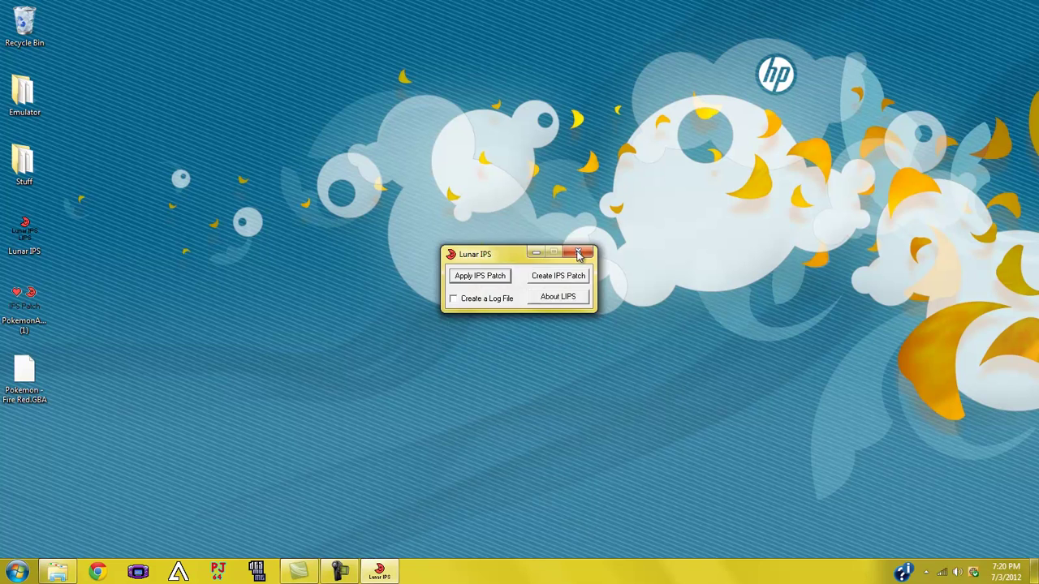
left_click(585, 255)
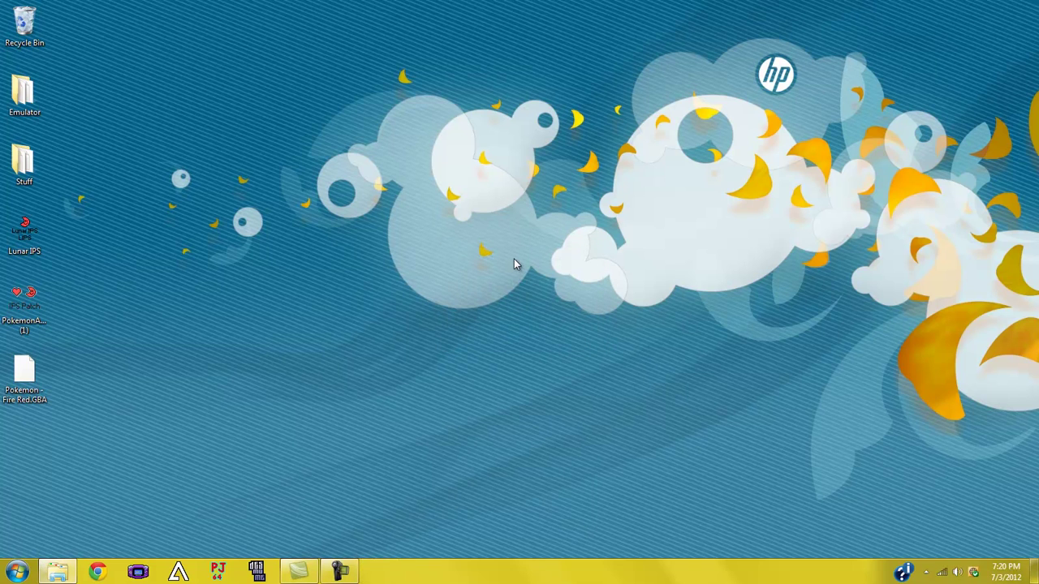
- Boot the patched Pokemon - Fire Red.GBA from Desktop in VisualBoyAdvance, maximize, then close
left_click(132, 573)
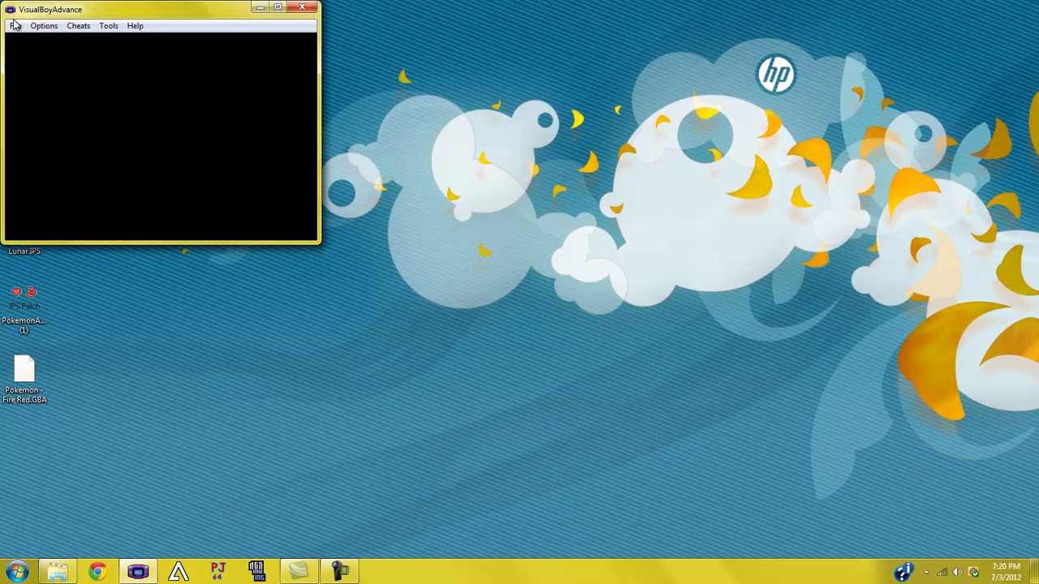
left_click(14, 25)
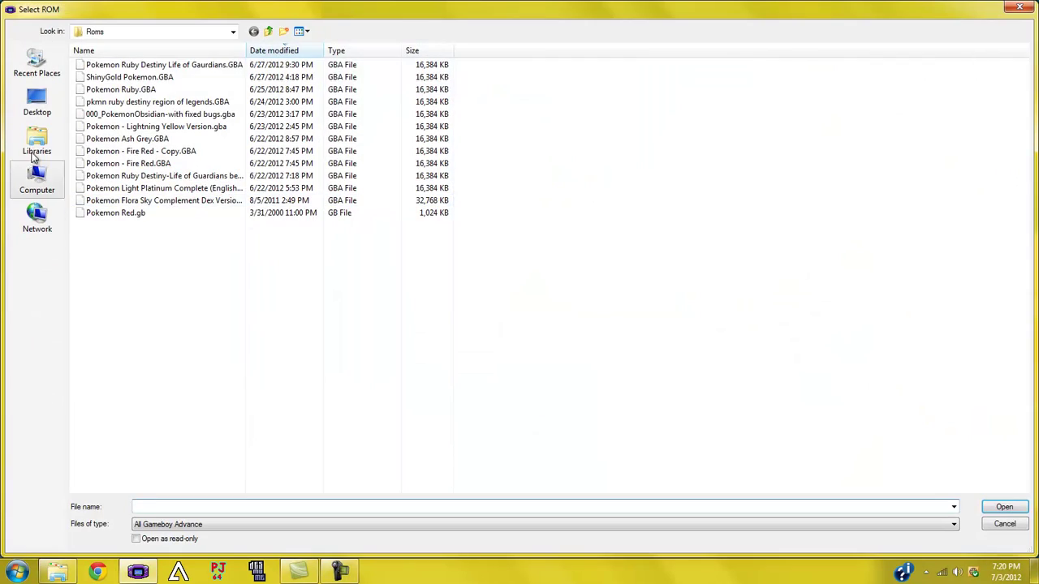
left_click(35, 146)
left_click(37, 104)
left_click(279, 83)
double_click(279, 84)
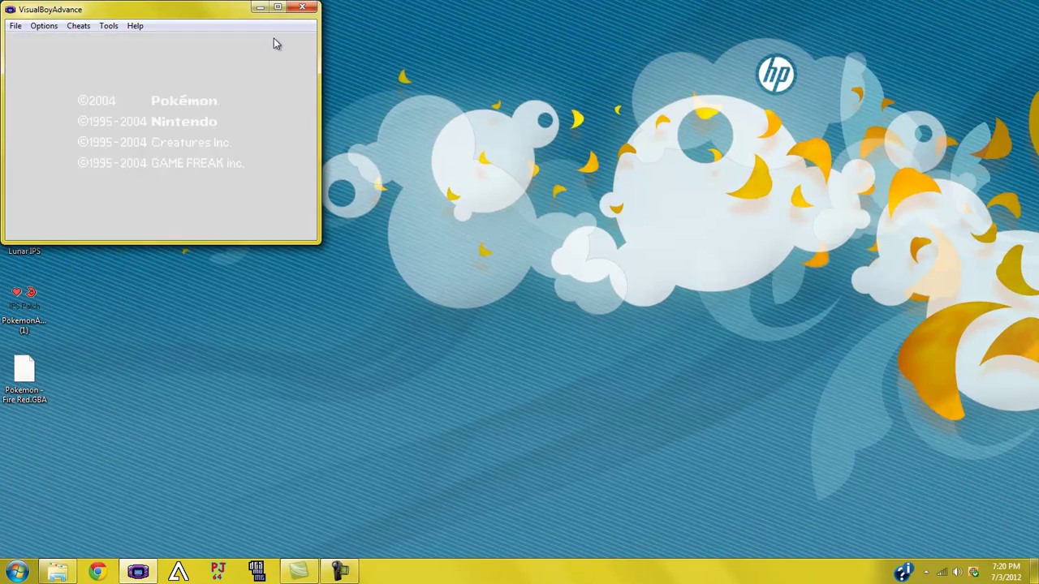
left_click(277, 6)
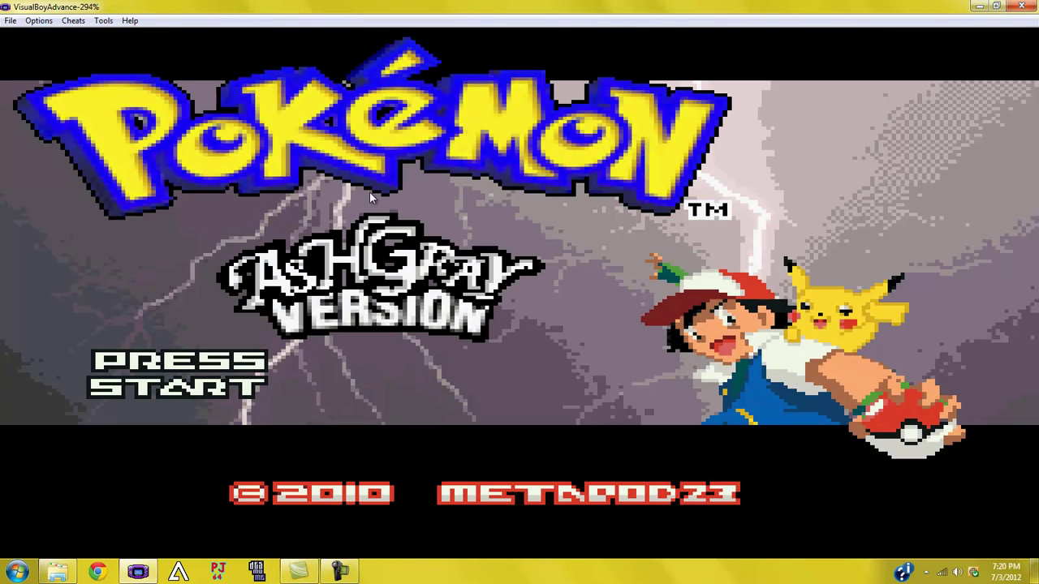
left_click(1021, 7)
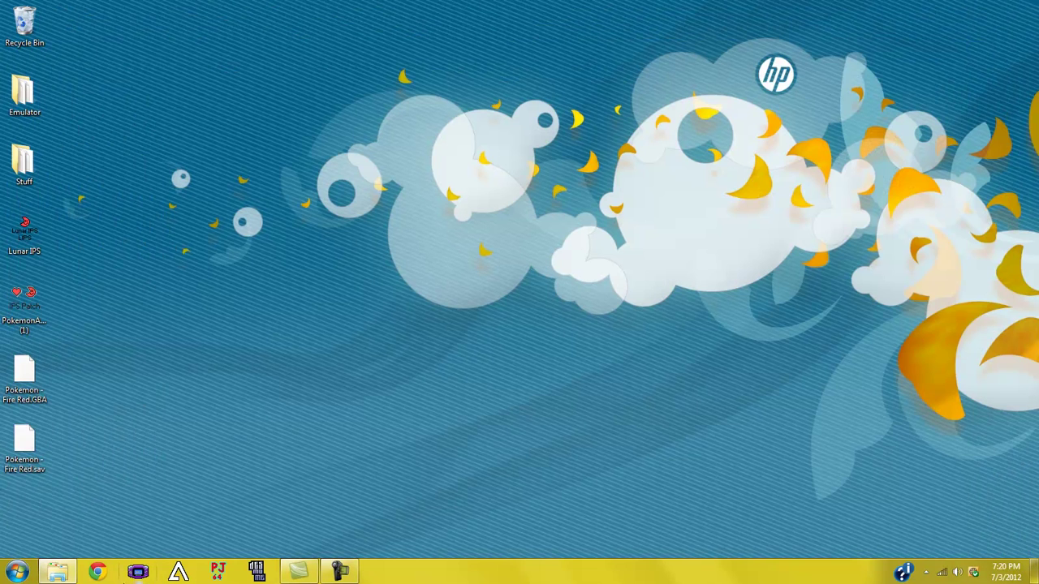
- Remove the Pokemon - Fire Red.sav file from the desktop, then bring up the Camtasia recorder
mouse_move(25, 442)
left_mouse_down()
mouse_move(34, 51)
mouse_move(24, 93)
left_mouse_up()
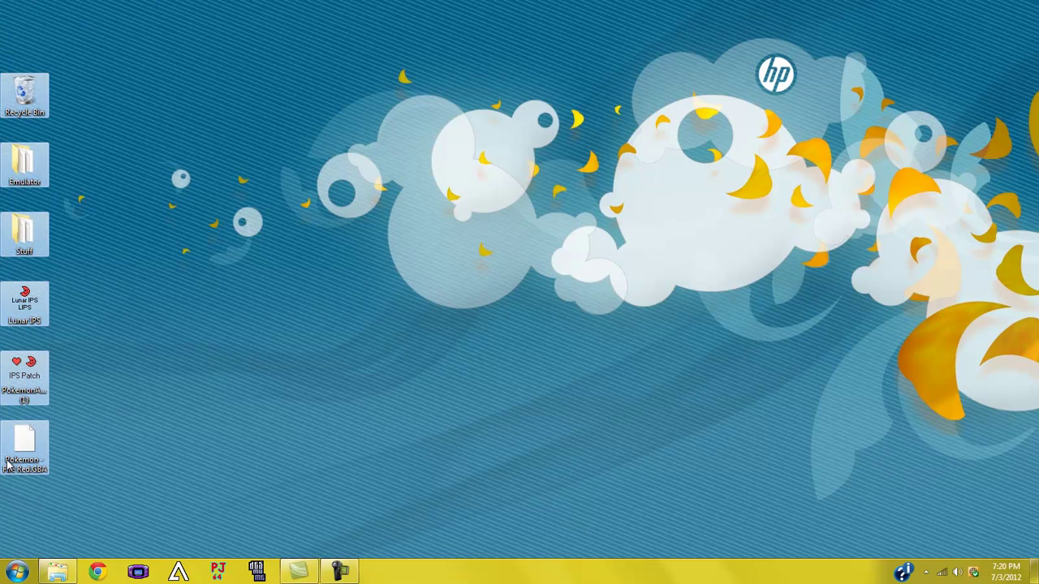
left_click_drag(9, 266, 31, 331)
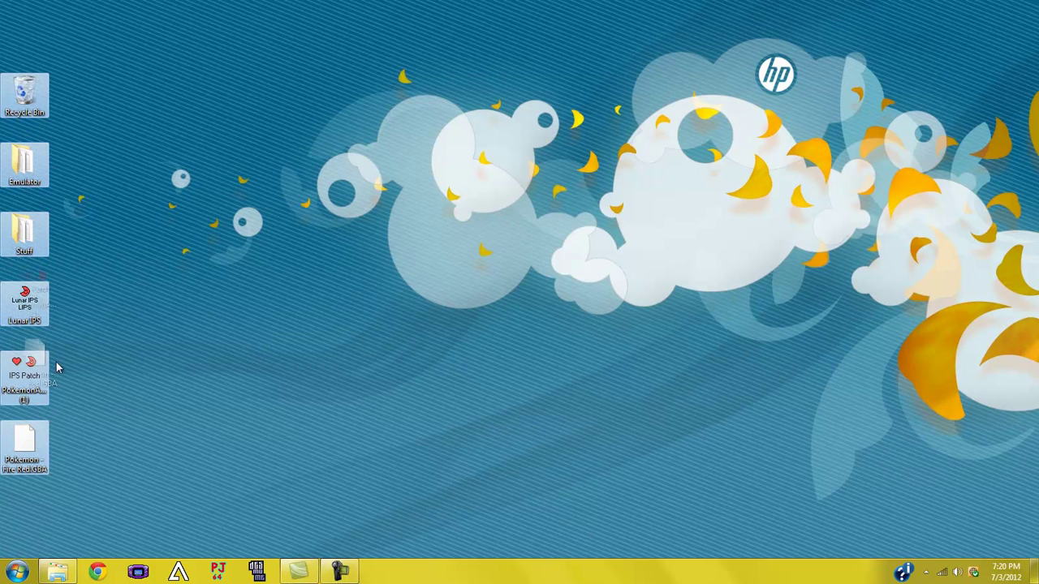
left_click_drag(30, 331, 49, 382)
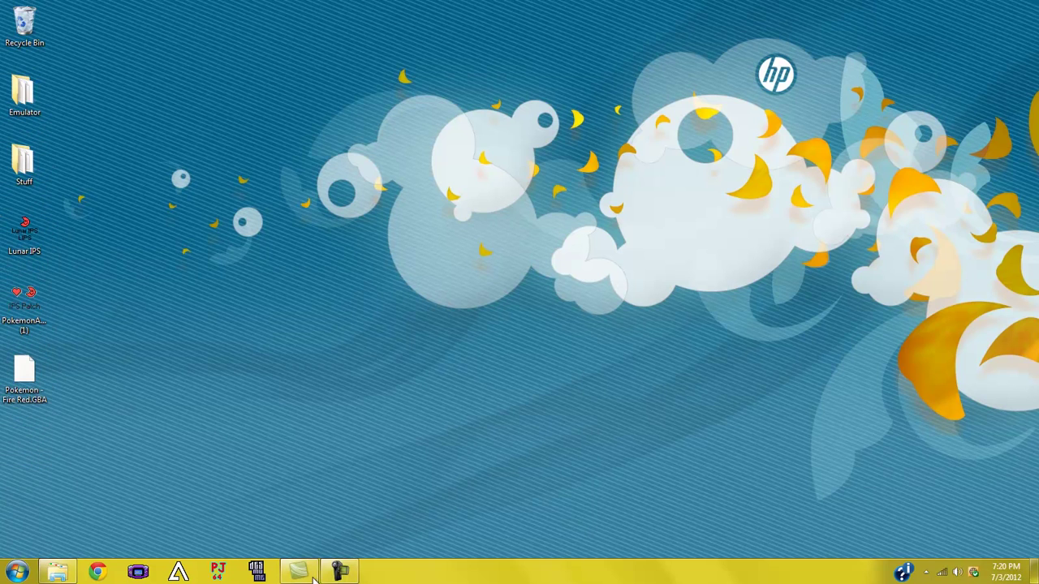
left_click(340, 572)
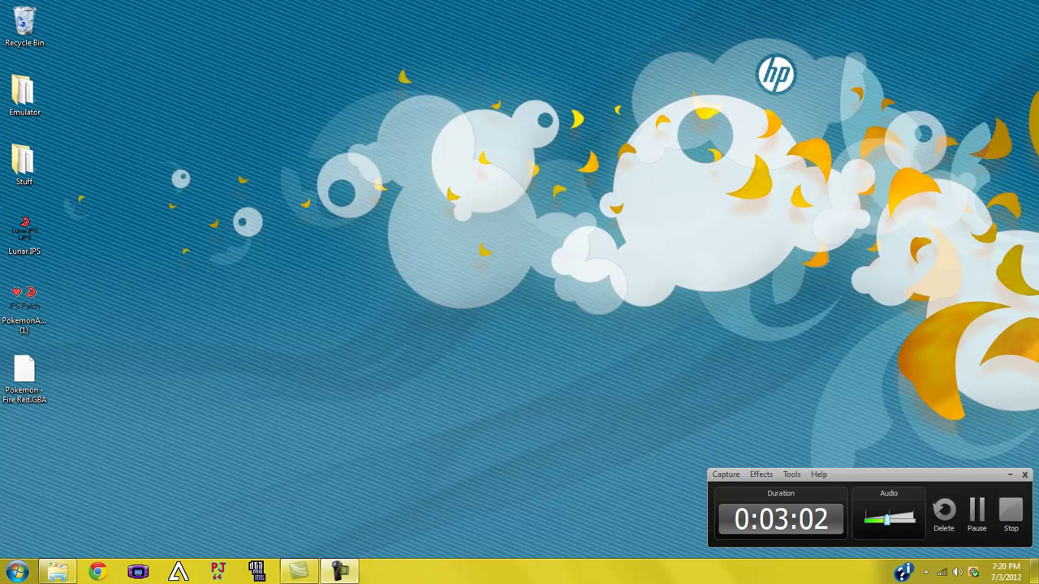